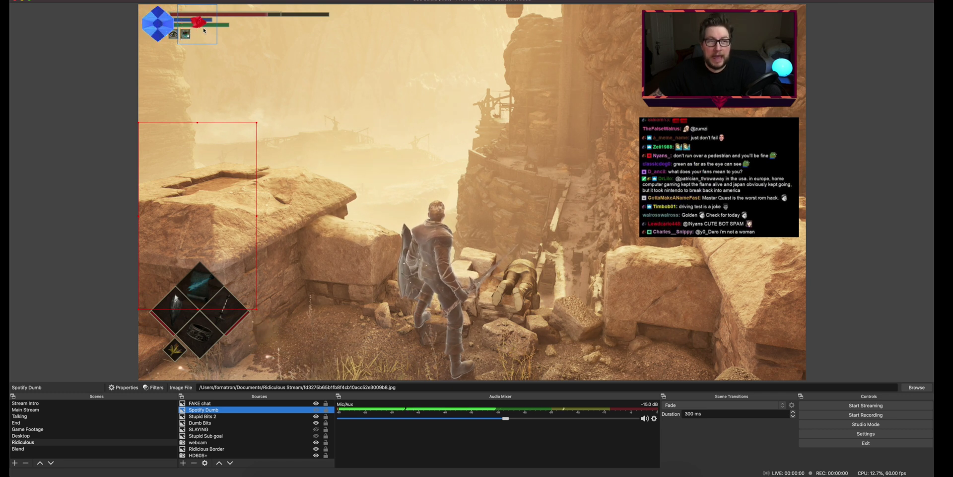
- Drag the red star gif (Stupid Bits 2) to the bottom-left corner, then select Dumb Bits
drag(199, 22, 162, 362)
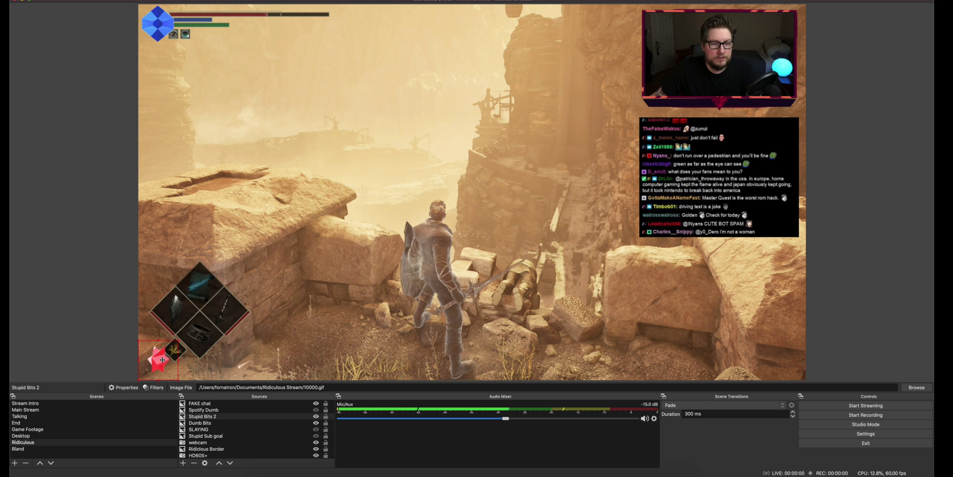
click(158, 23)
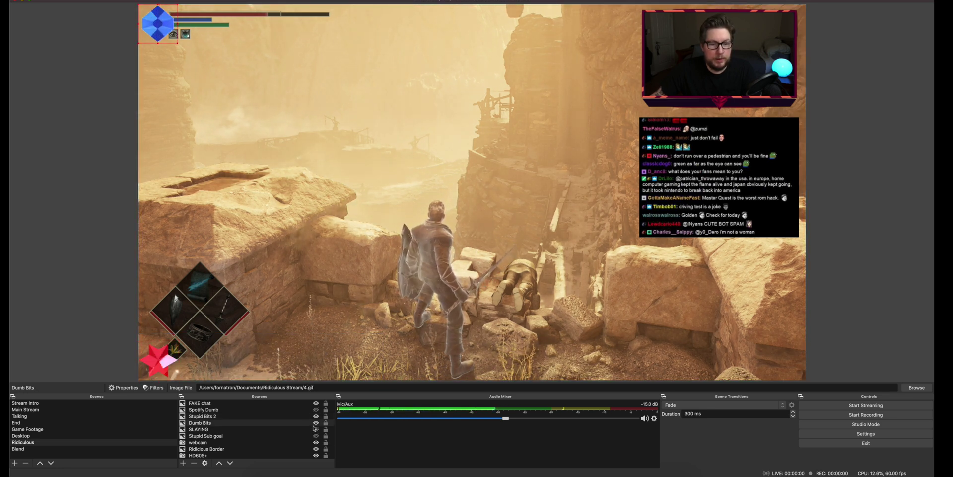
click(288, 422)
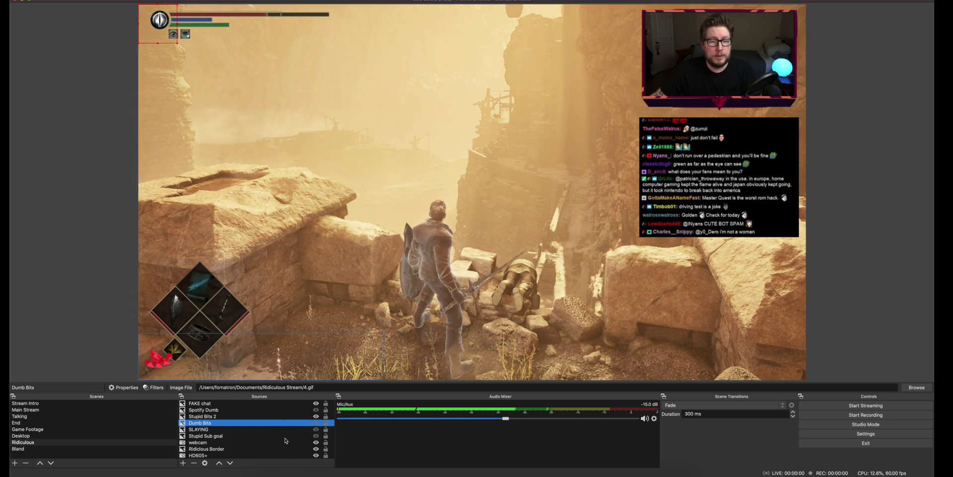
click(314, 442)
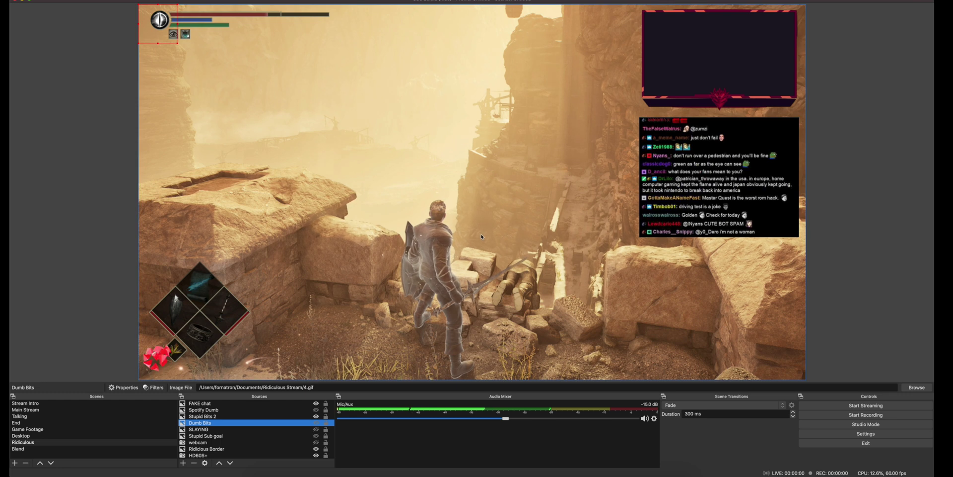
click(315, 423)
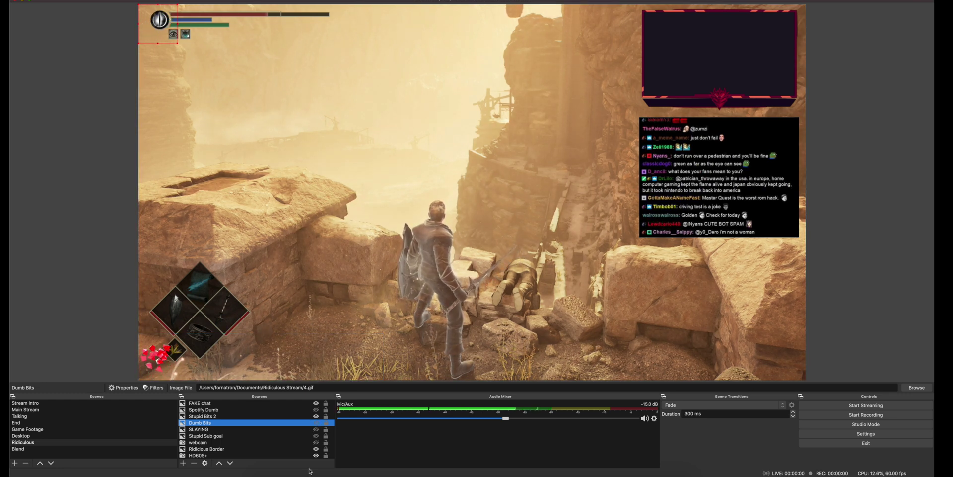
click(315, 423)
click(315, 442)
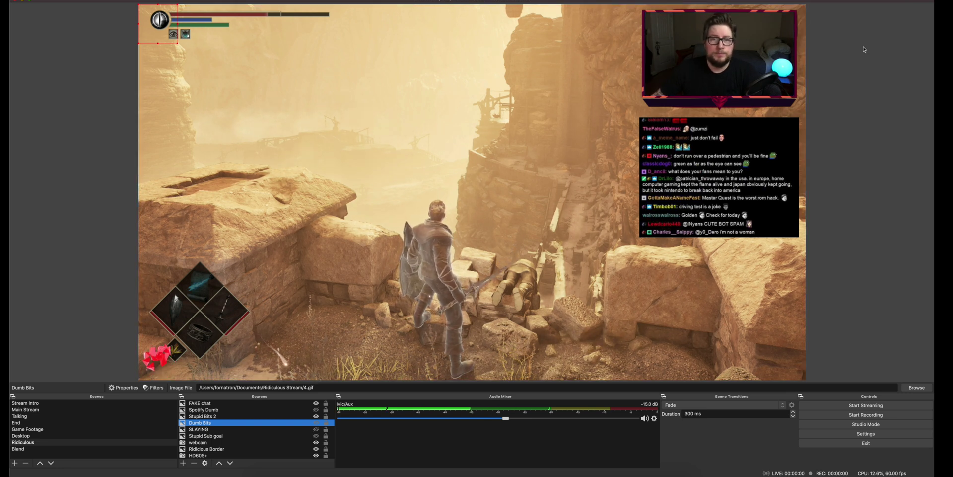
- Open the webcam's Edit Transform dialog and enter trial crop values of 50 and 100
right_click(700, 47)
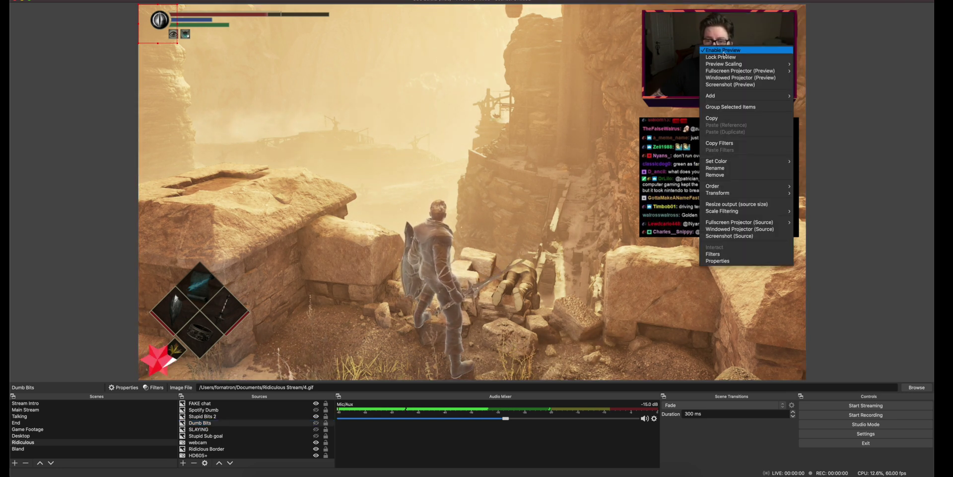
mouse_move(738, 193)
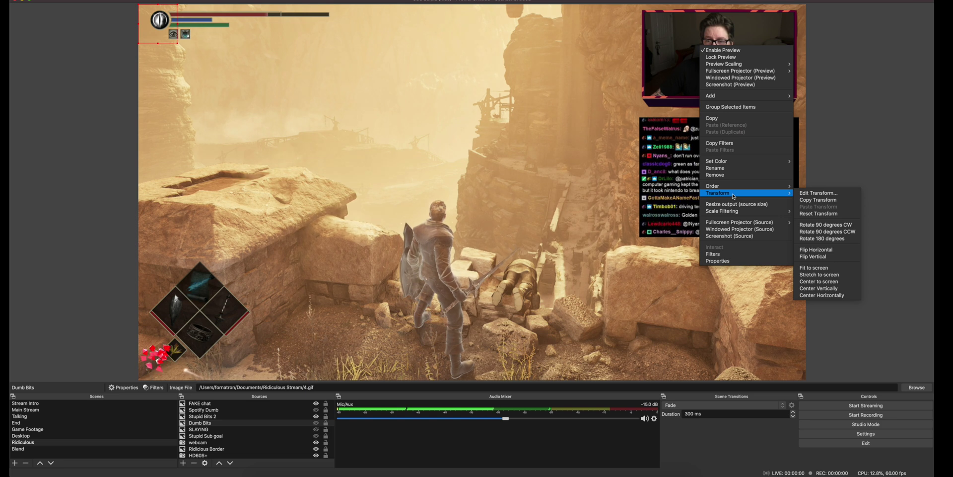
click(813, 192)
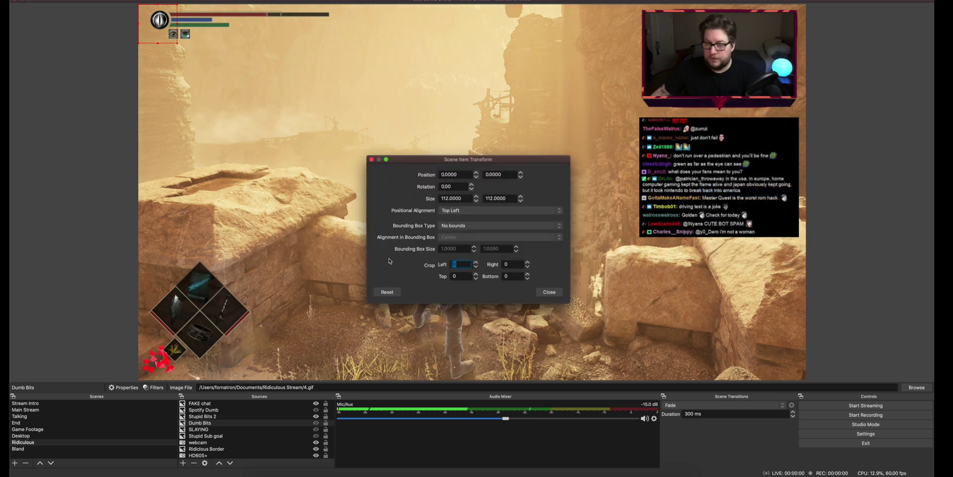
text(50)
key(Tab)
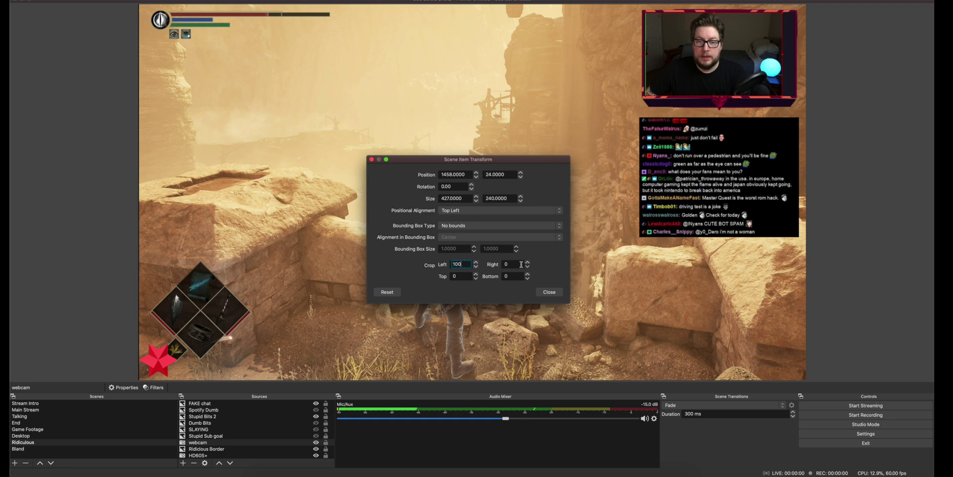
text(100)
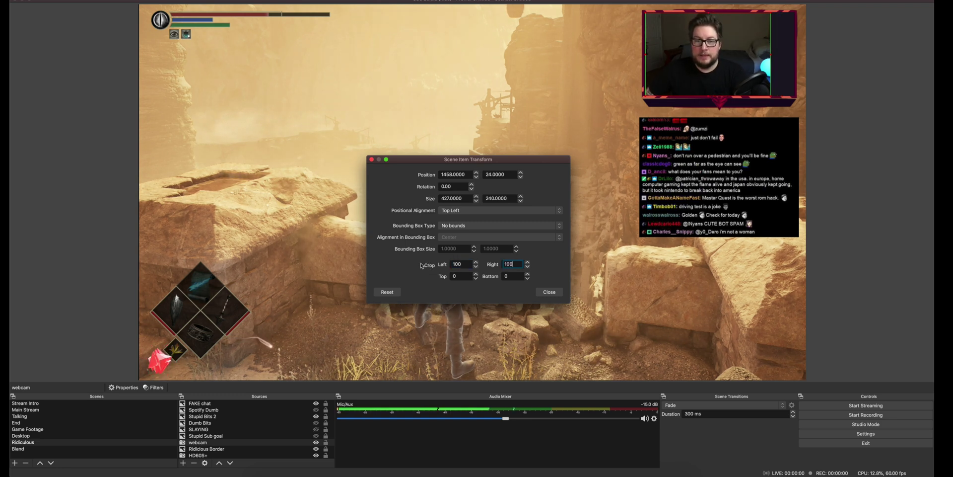
- Set Crop Left and Crop Right to 150, then nudge the webcam right within its border
double_click(460, 263)
text(150)
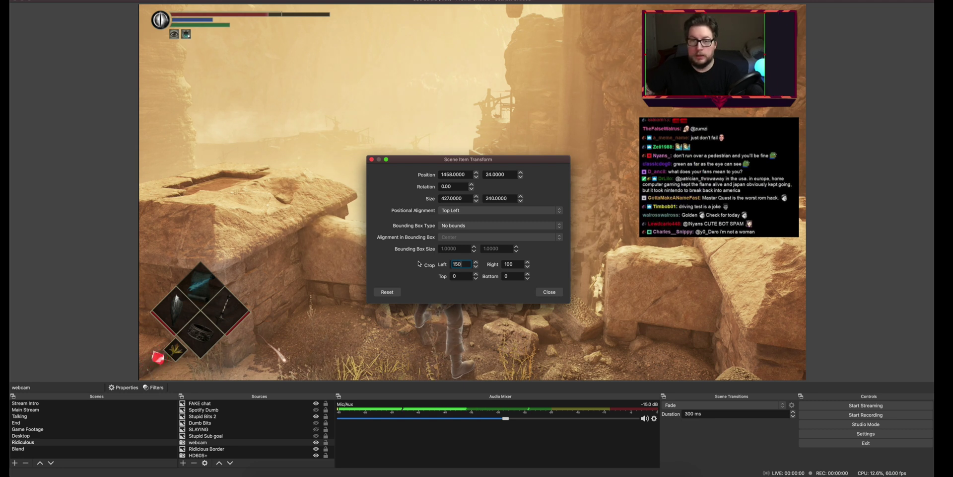
double_click(512, 264)
text(150)
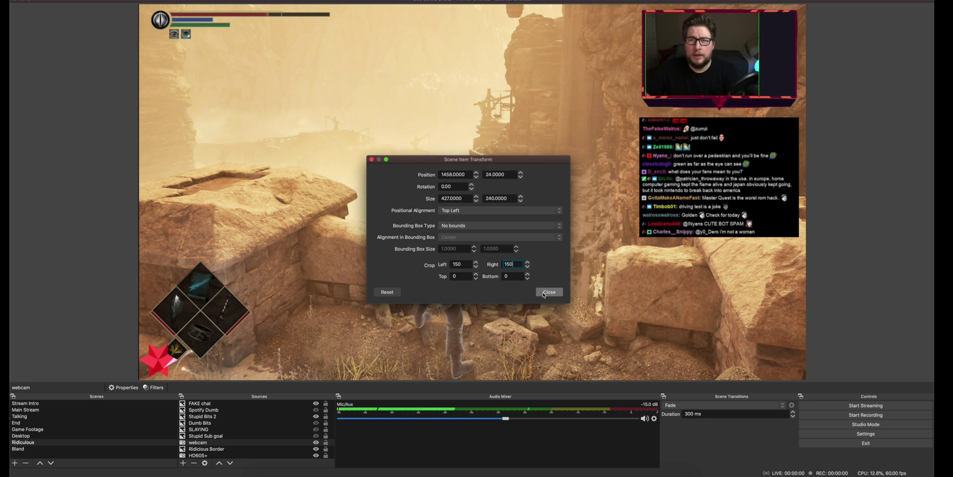
key(Return)
drag(691, 60, 707, 61)
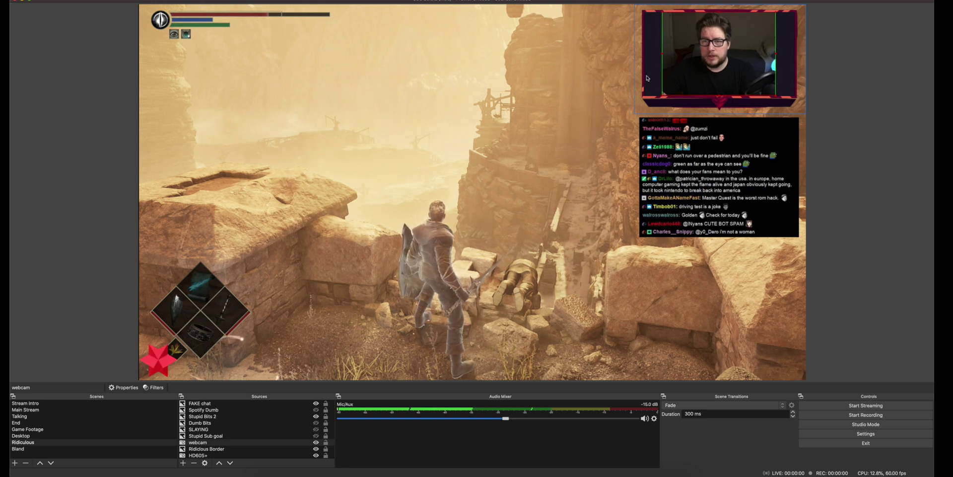
- Shrink Ridiculous Border around the webcam, reposition and shorten the webcam, then switch to Main Stream
click(638, 111)
drag(634, 113, 665, 99)
click(710, 63)
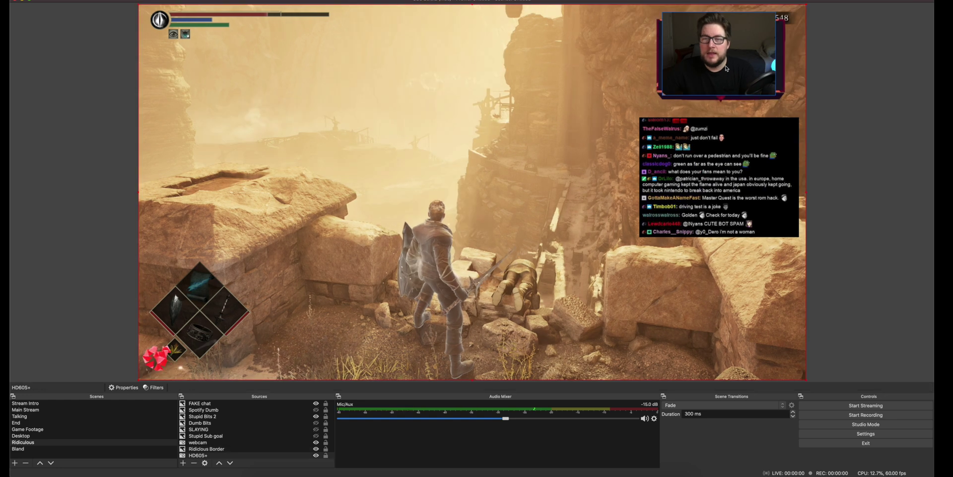
click(708, 64)
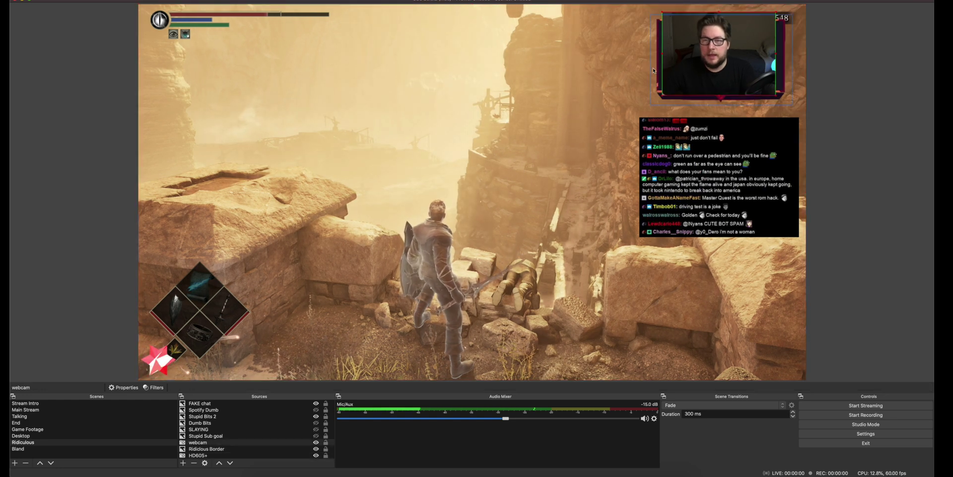
mouse_move(709, 65)
mouse_down()
mouse_move(699, 74)
mouse_move(486, 71)
mouse_move(553, 86)
mouse_move(717, 85)
mouse_move(707, 73)
mouse_up()
drag(719, 105, 733, 65)
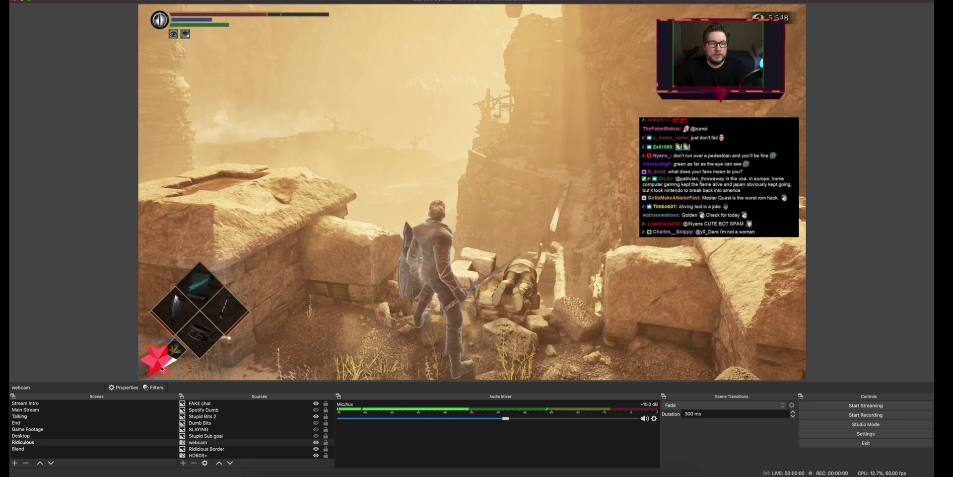
click(25, 410)
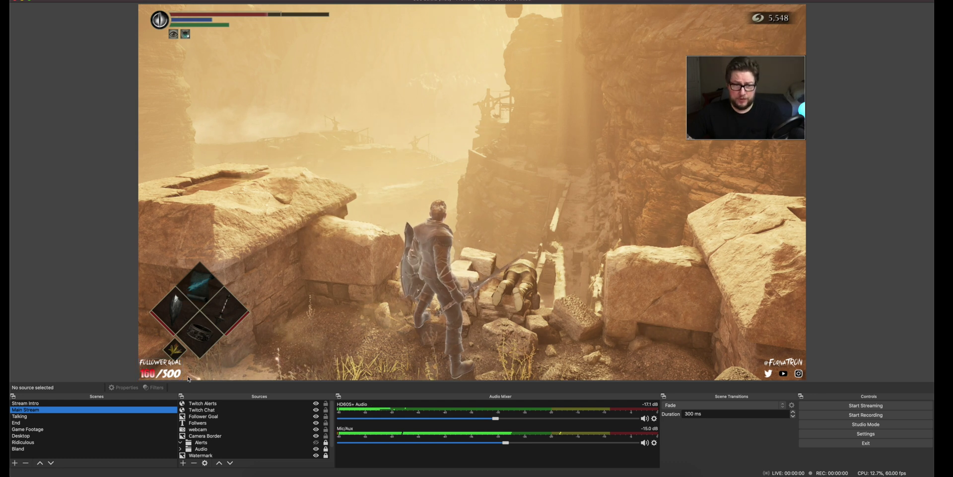
click(154, 373)
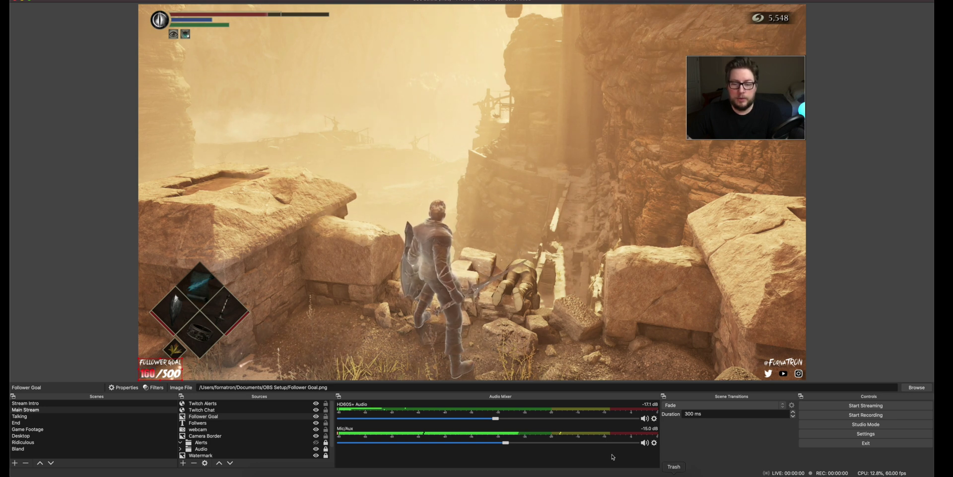
click(63, 142)
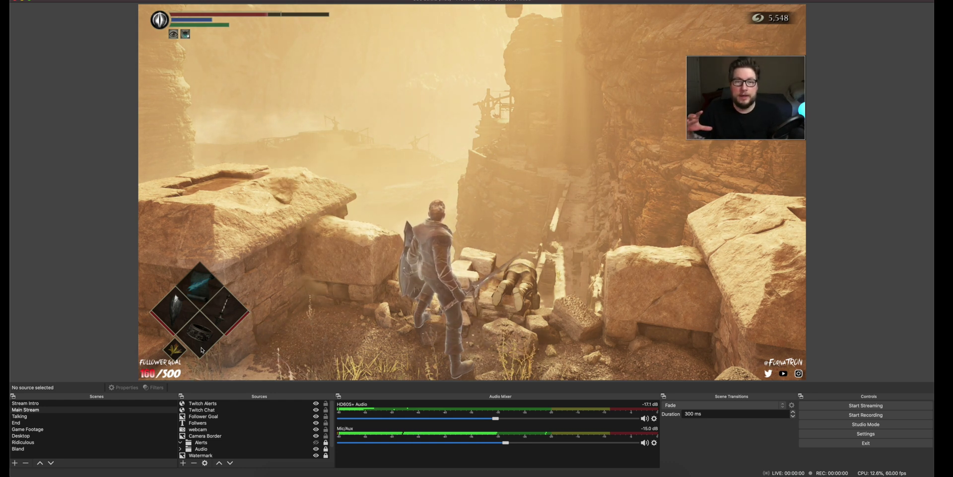
click(152, 373)
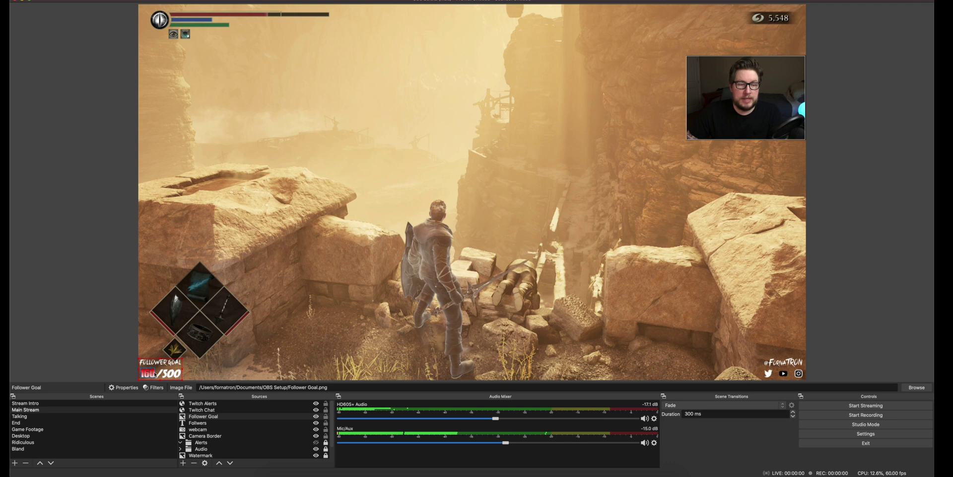
click(151, 374)
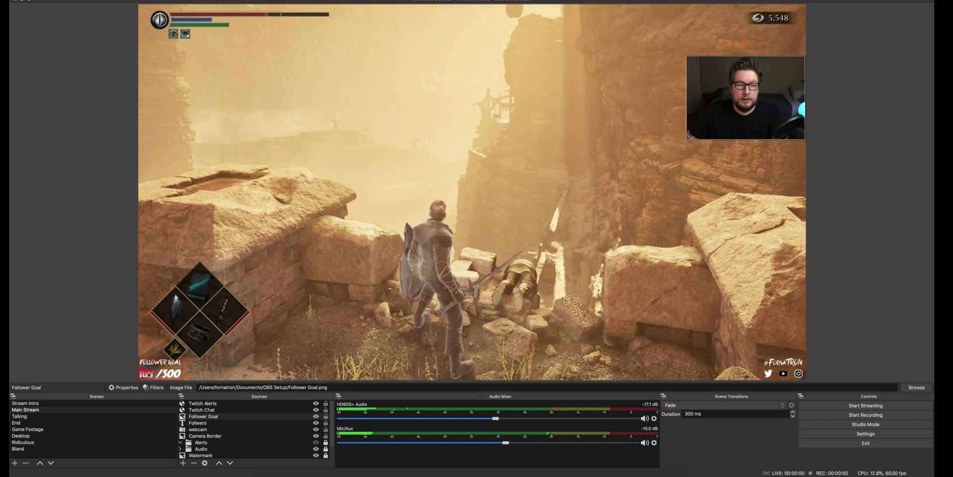
right_click(149, 373)
click(164, 342)
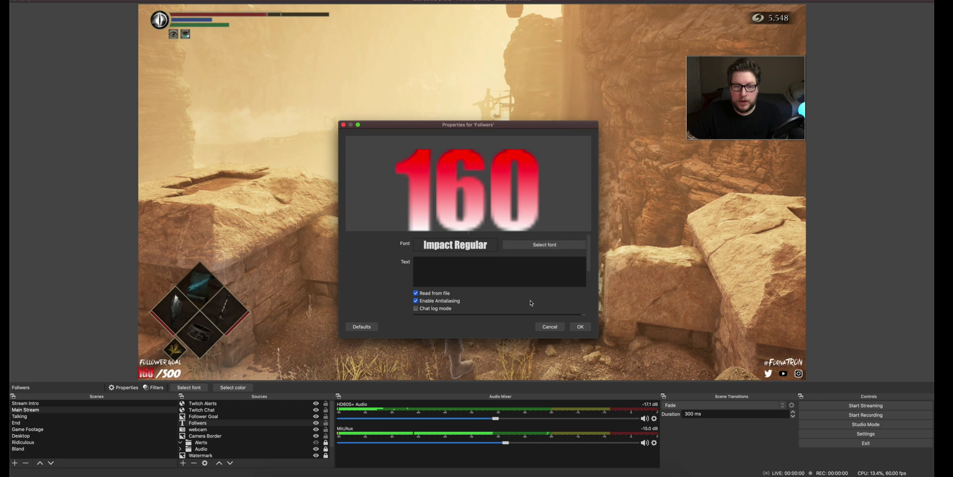
scroll(592, 268, down, 5)
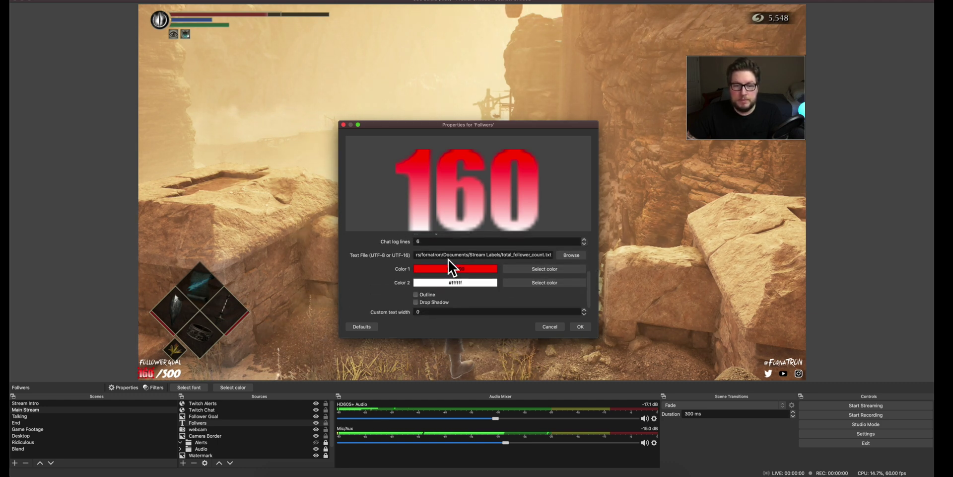
click(550, 326)
click(245, 336)
click(149, 374)
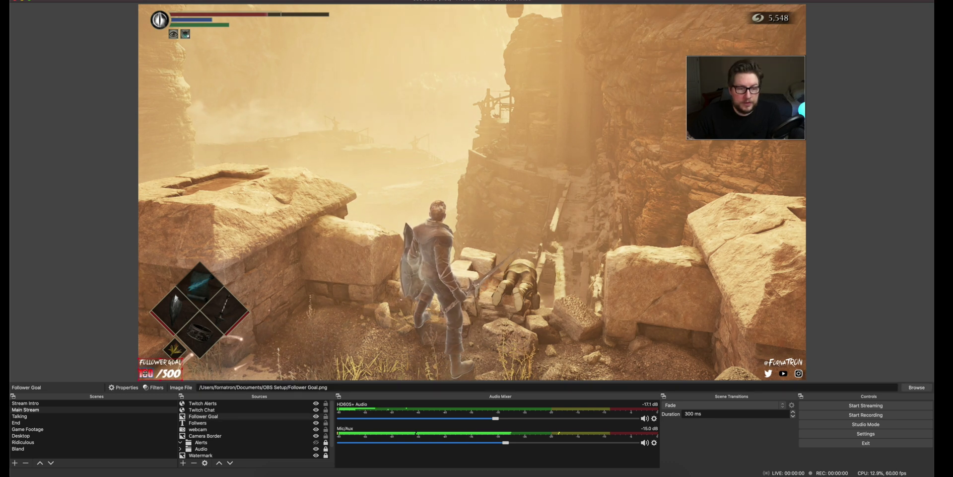
click(149, 373)
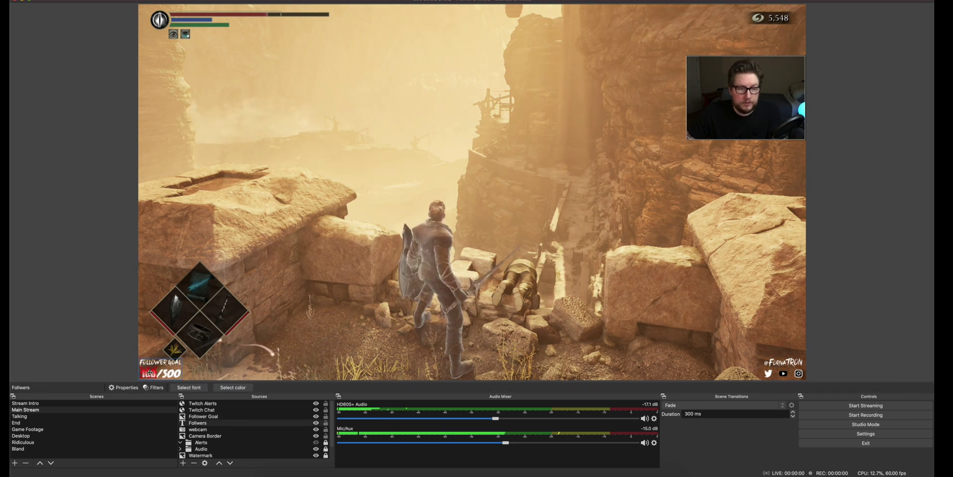
click(230, 359)
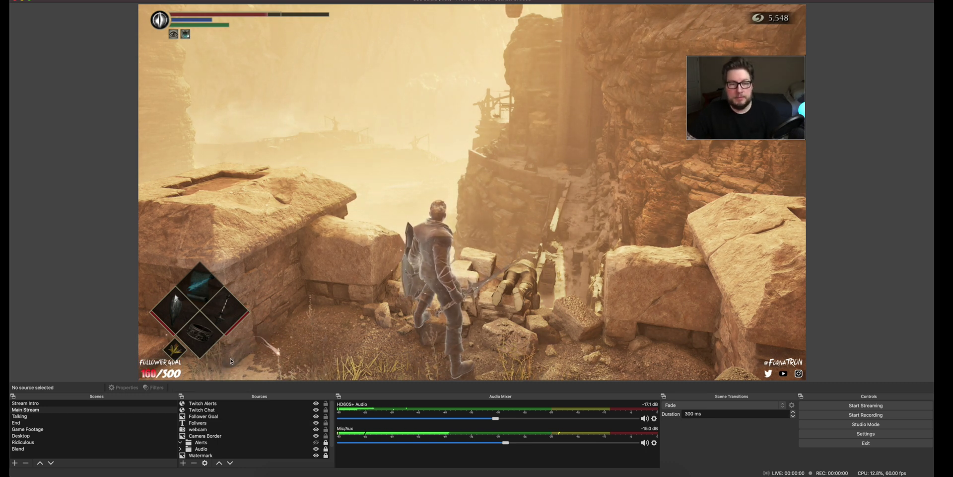
- In the Ridiculous scene, show the Stupid Sub goal, SLAYING and Spotify Dumb overlays, then return to Main Stream
click(28, 442)
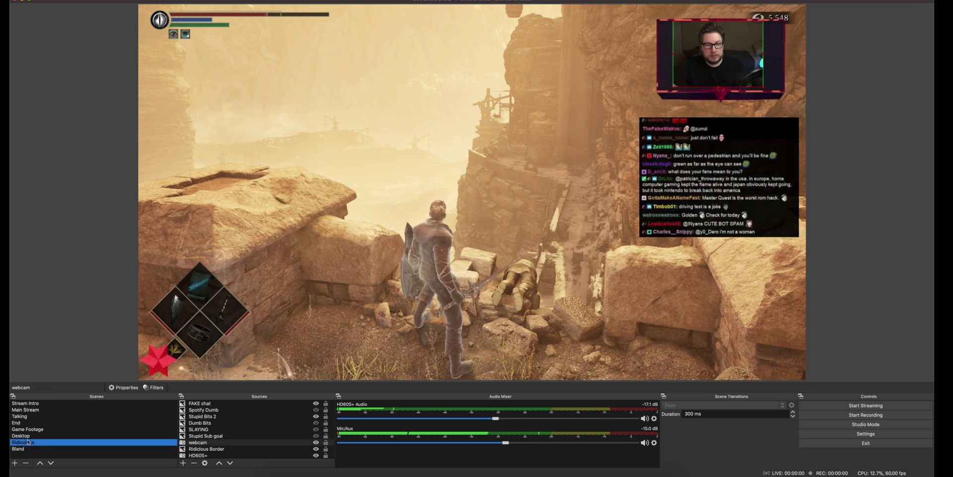
click(316, 435)
click(315, 429)
click(315, 423)
click(316, 410)
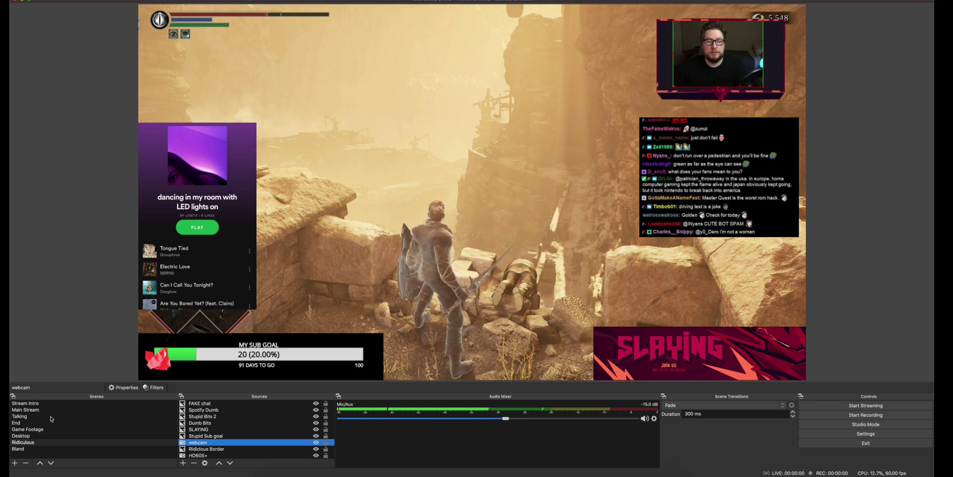
click(34, 411)
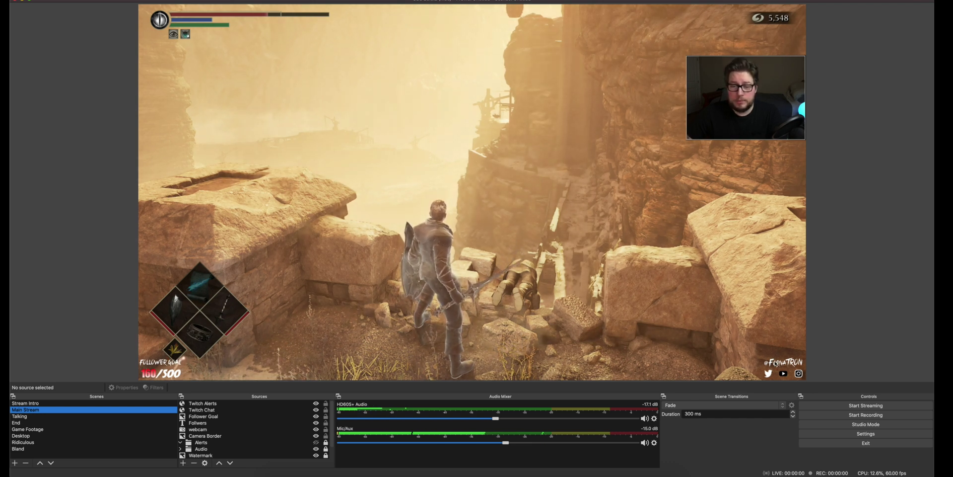
click(454, 474)
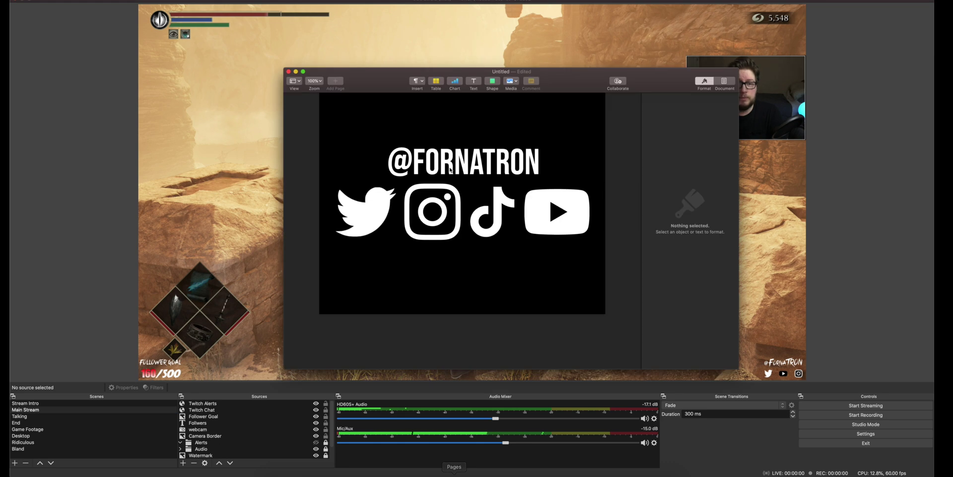
click(423, 226)
click(427, 166)
click(365, 128)
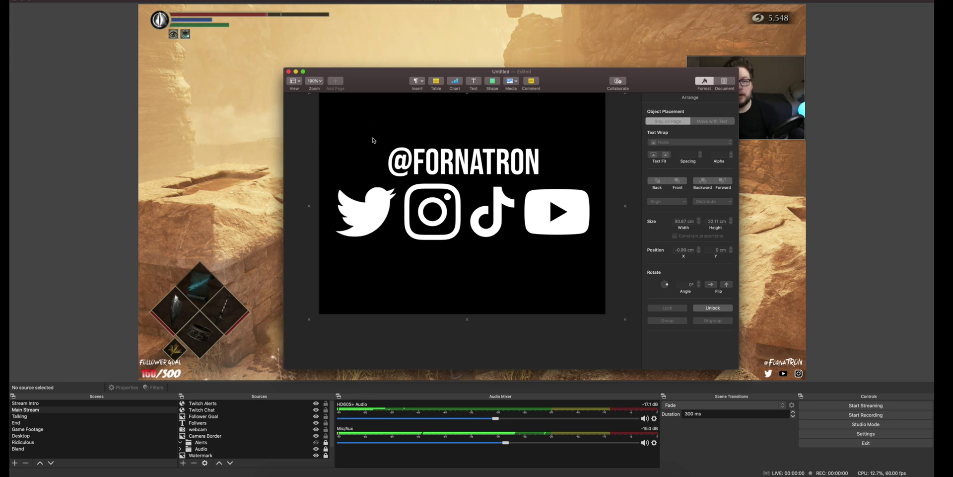
click(445, 172)
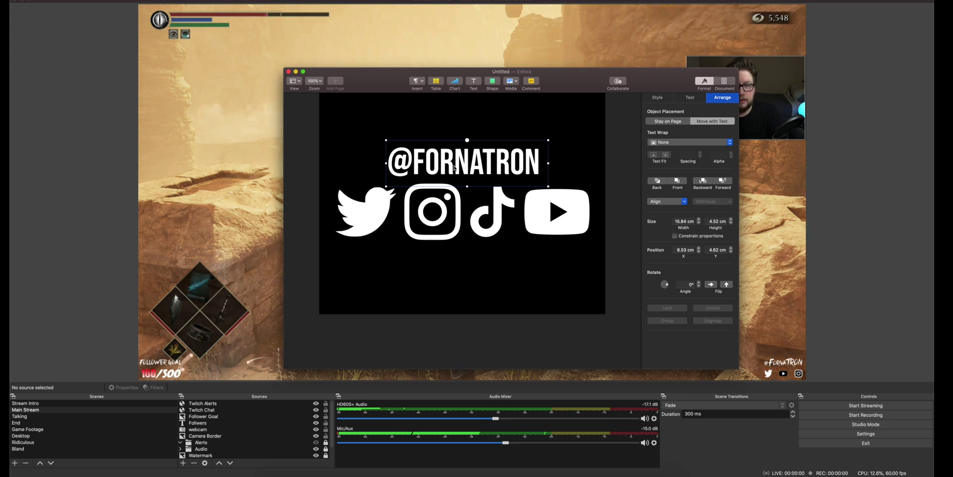
click(369, 209)
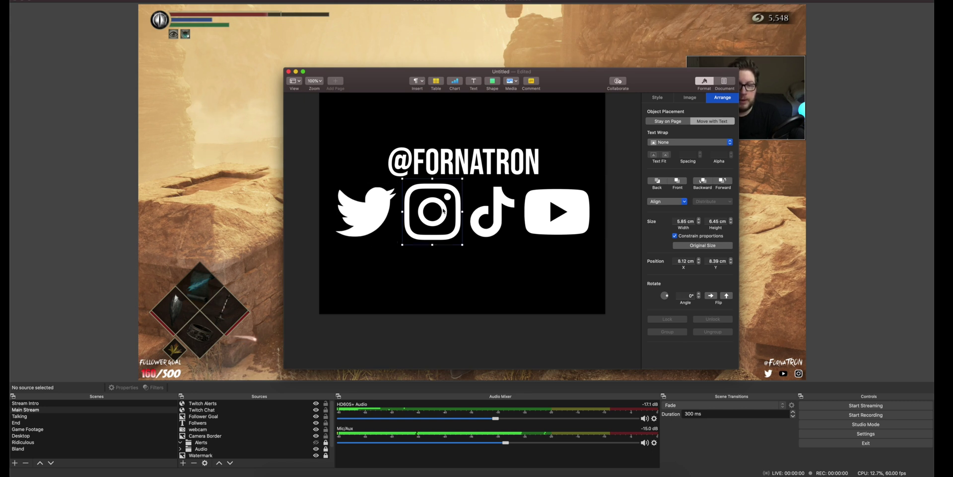
click(551, 218)
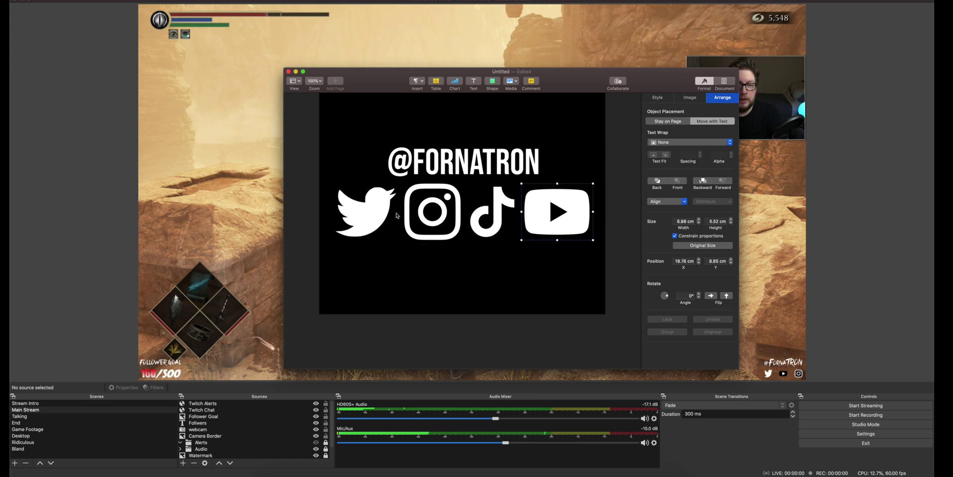
click(371, 214)
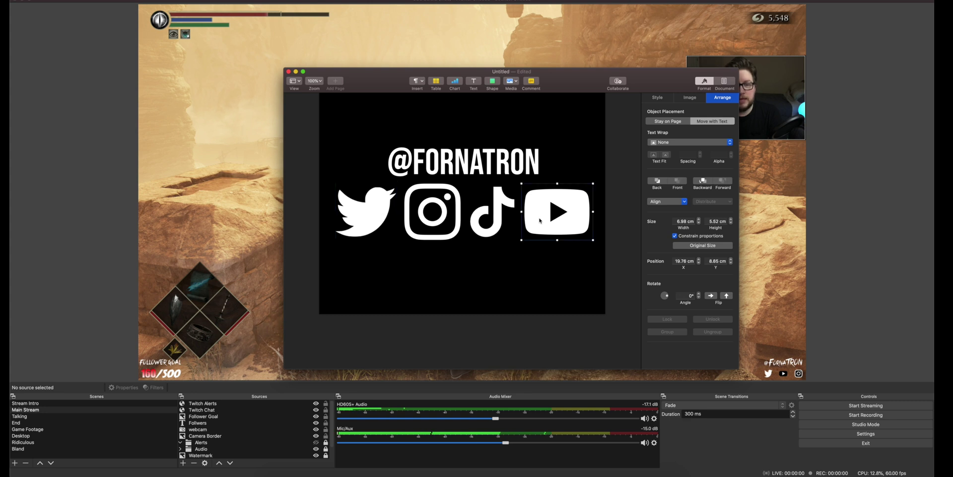
click(527, 278)
click(300, 134)
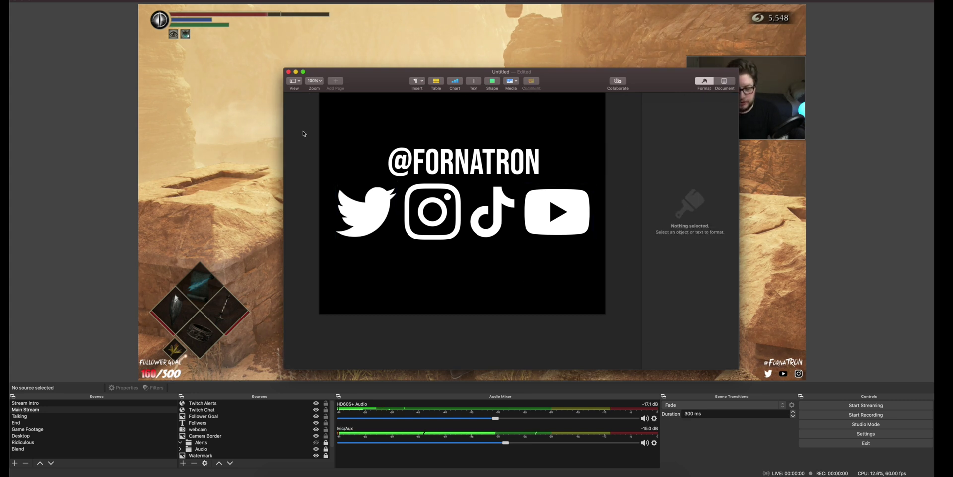
key(super+shift+4)
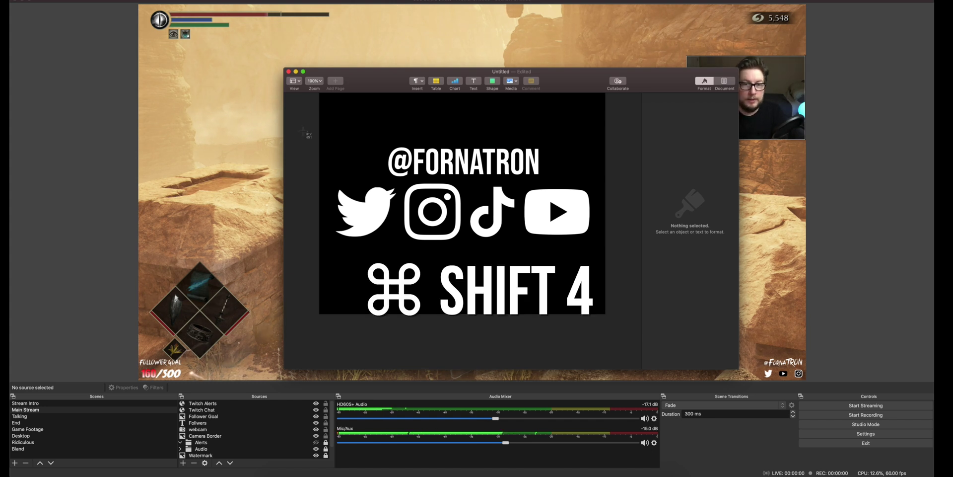
drag(318, 94, 604, 312)
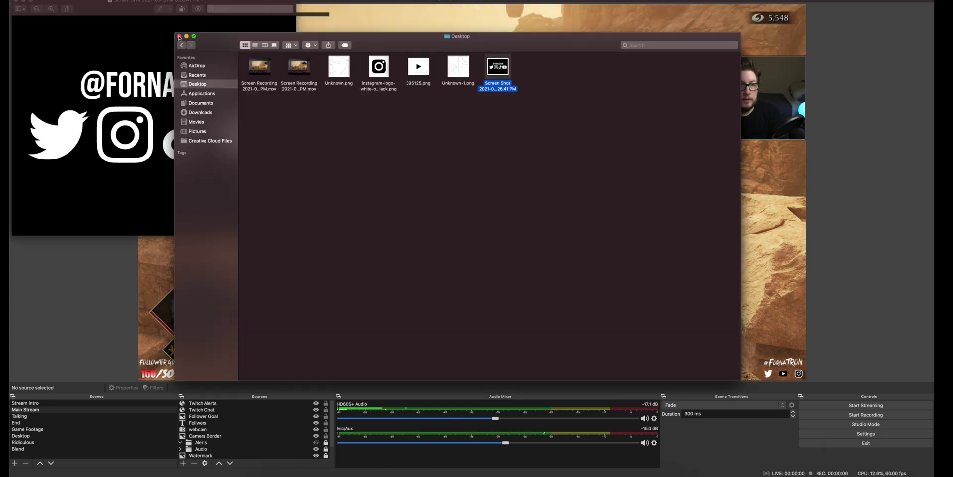
double_click(496, 70)
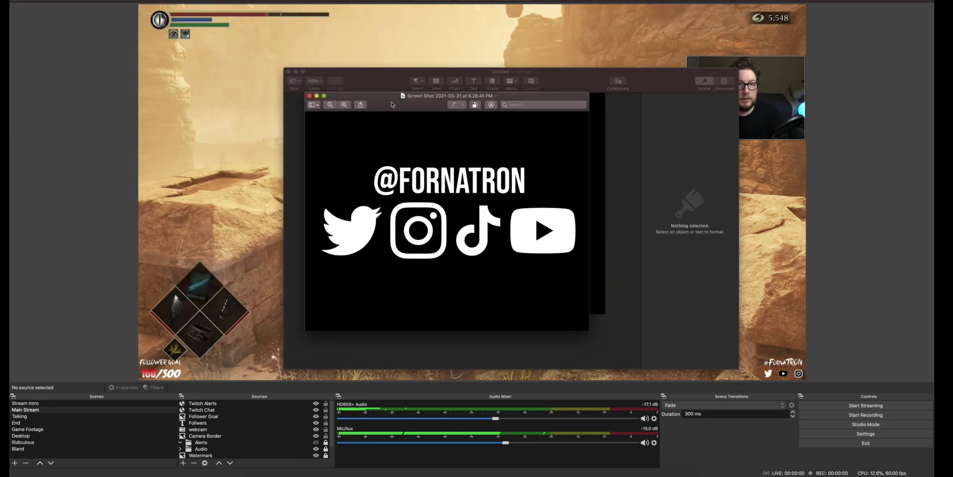
drag(381, 107, 412, 104)
click(295, 72)
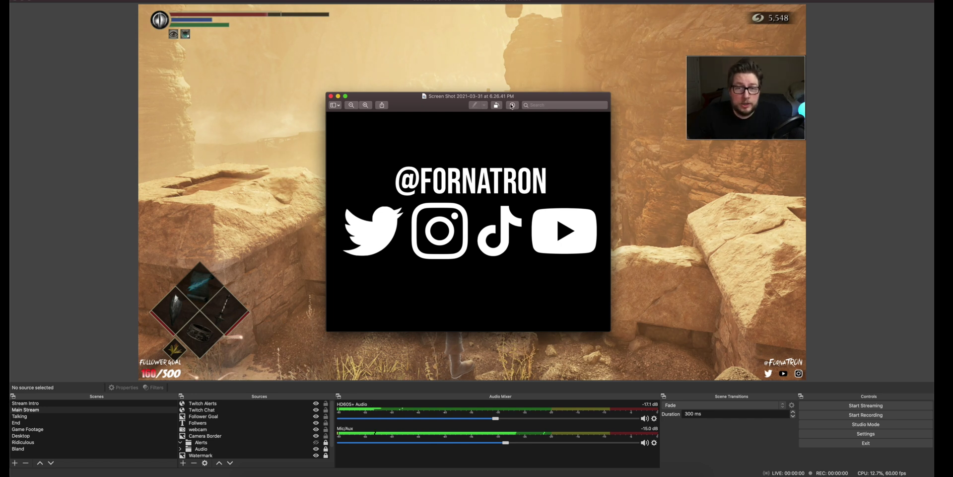
- Remove the screenshot's black background with Markup's Instant Alpha, then close it
click(512, 106)
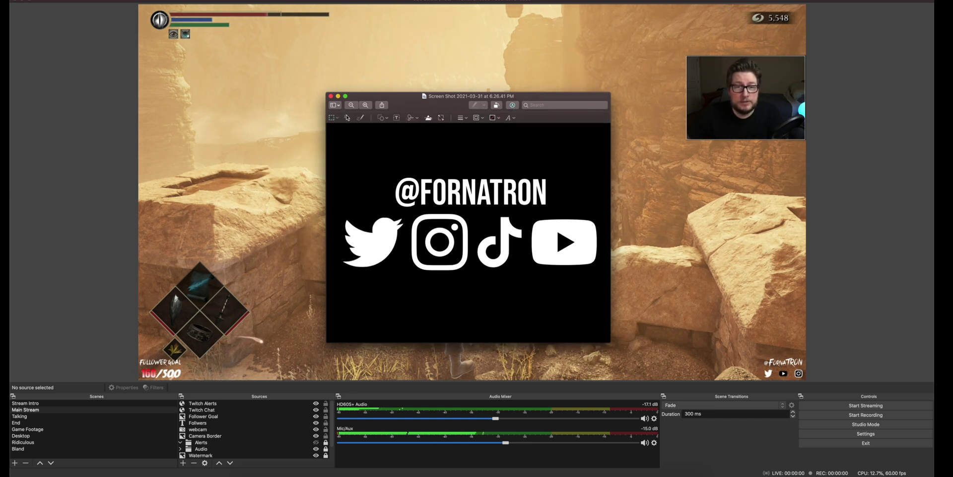
drag(361, 156, 361, 153)
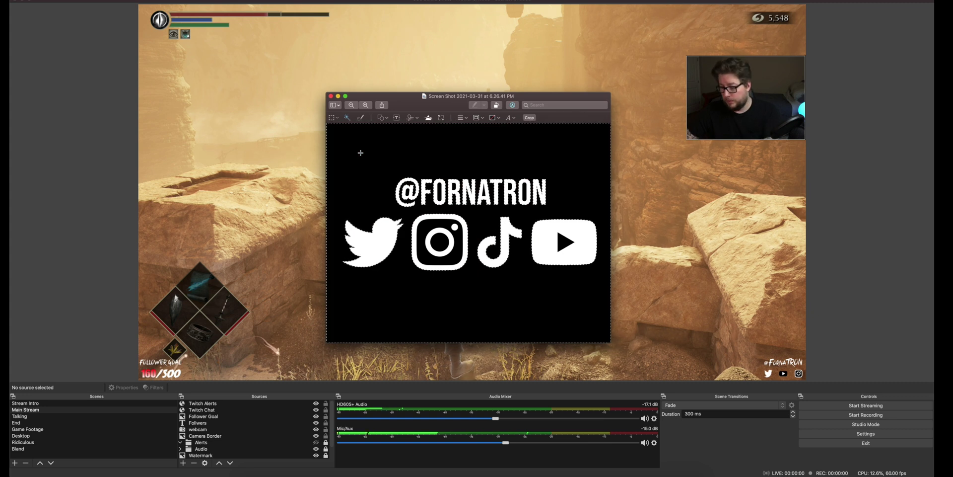
key(Delete)
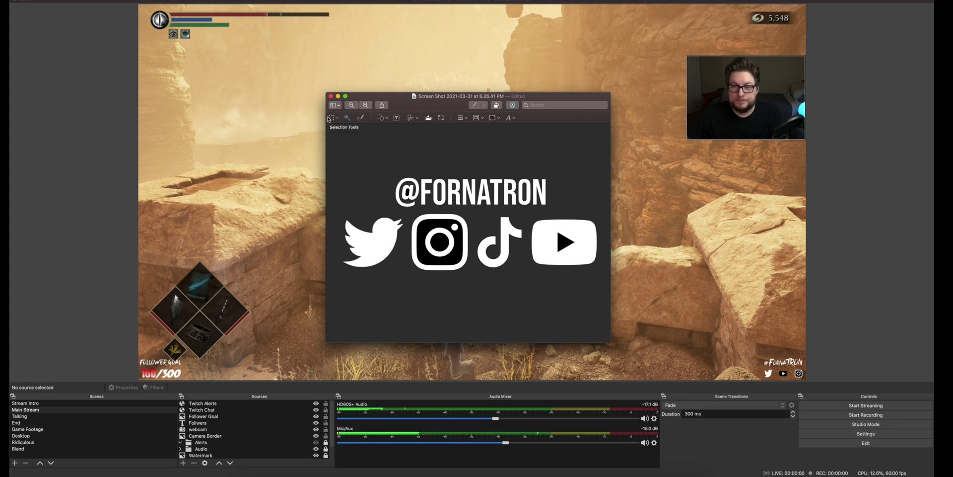
click(332, 96)
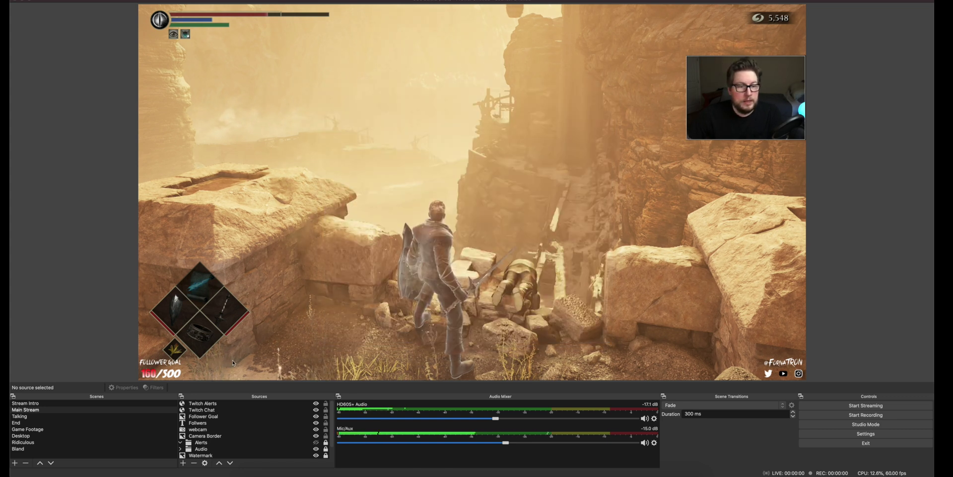
- Hide the old Watermark source and create a new image source named WaterMark2
scroll(236, 427, down, 2)
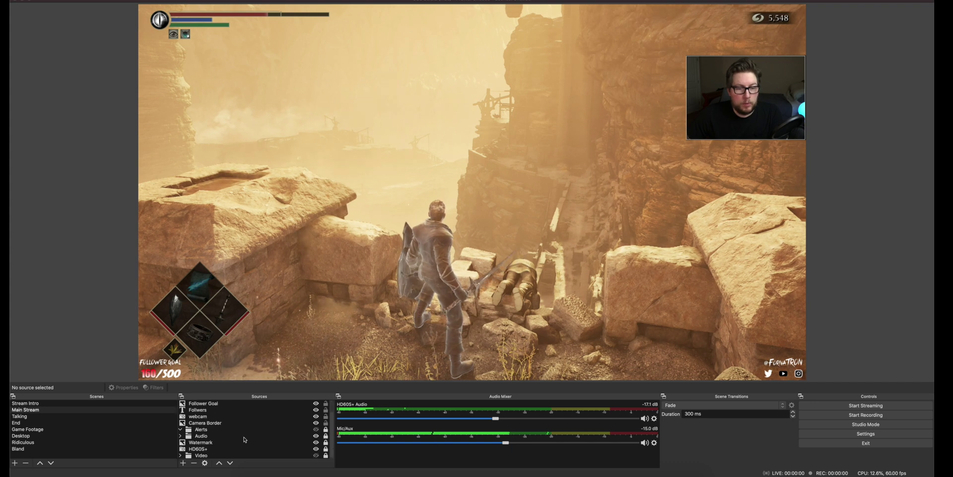
click(316, 442)
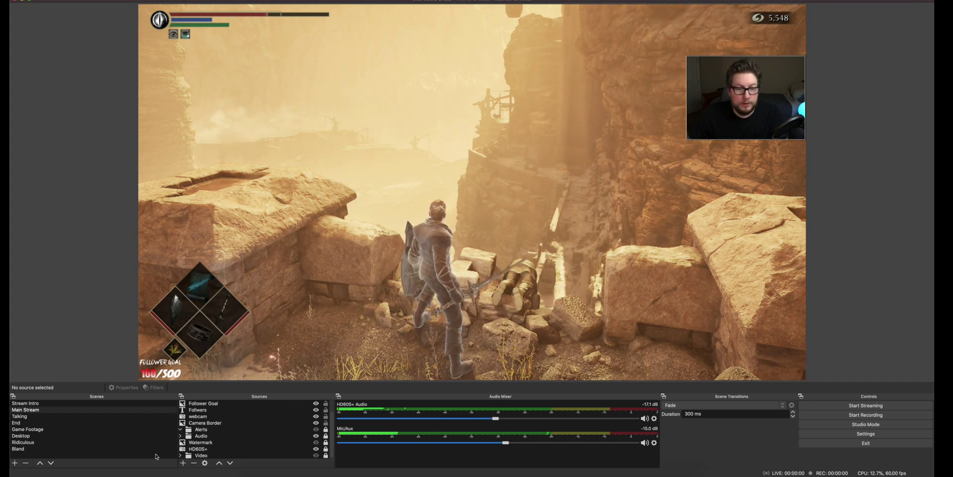
click(183, 463)
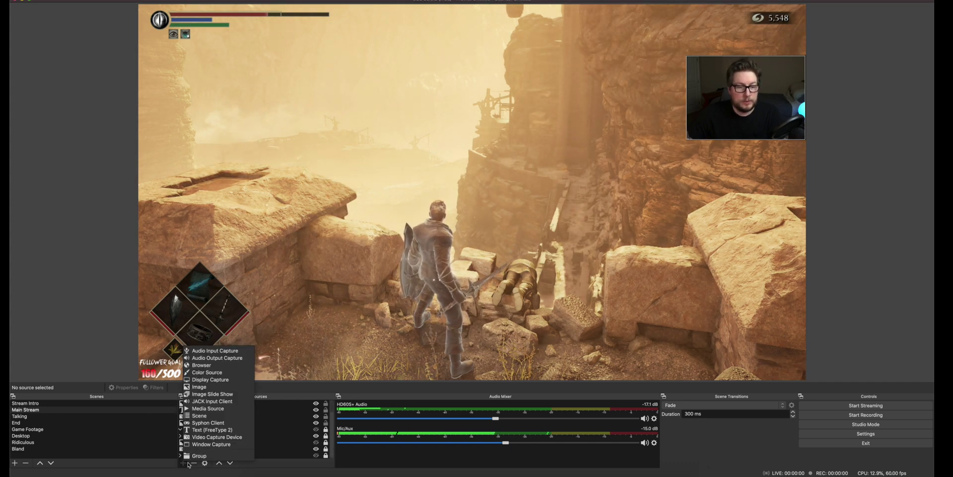
click(220, 386)
text(WaterMark1)
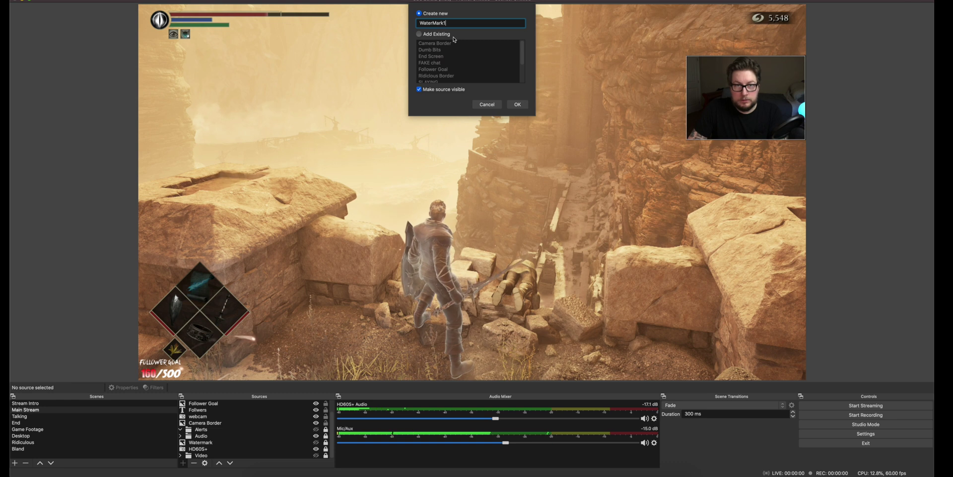
click(518, 104)
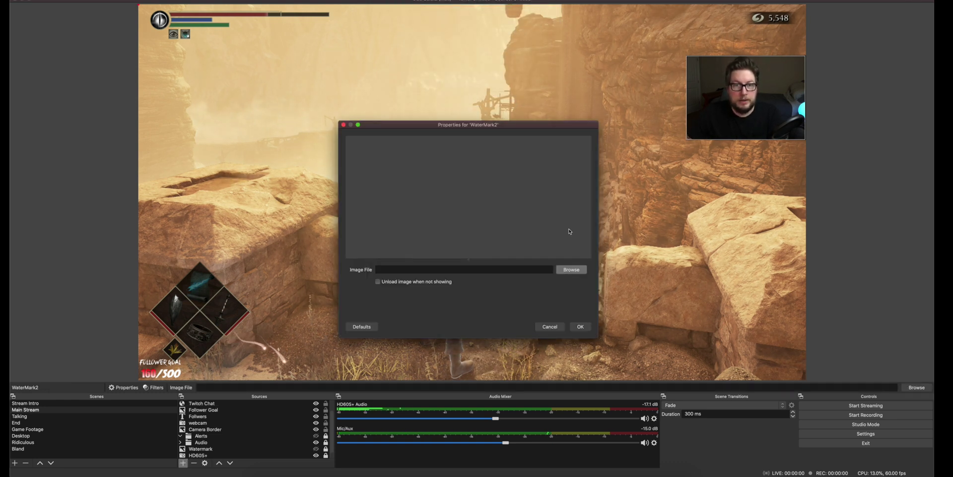
click(571, 269)
click(351, 114)
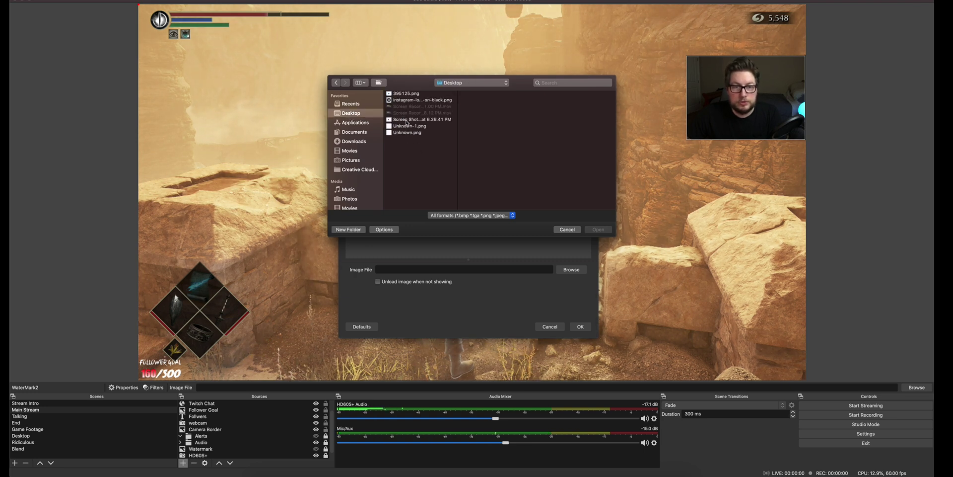
click(406, 119)
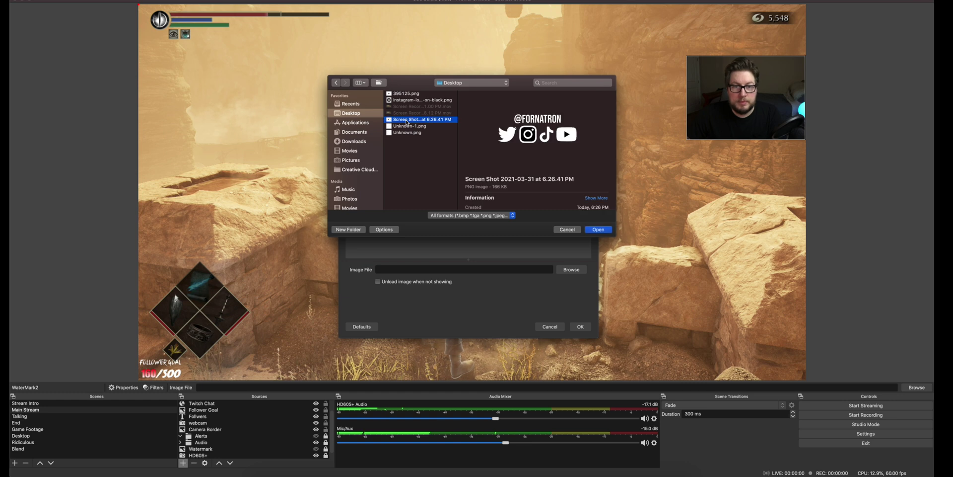
click(598, 229)
- Confirm WaterMark2's settings, then shrink and move it into the preview's bottom-right corner
click(581, 327)
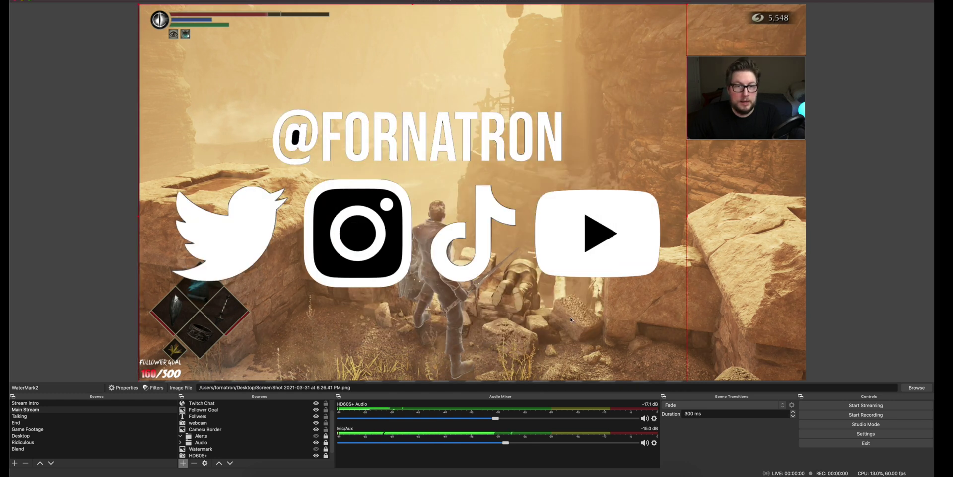
drag(363, 236, 441, 282)
drag(216, 50, 563, 318)
drag(668, 343, 680, 283)
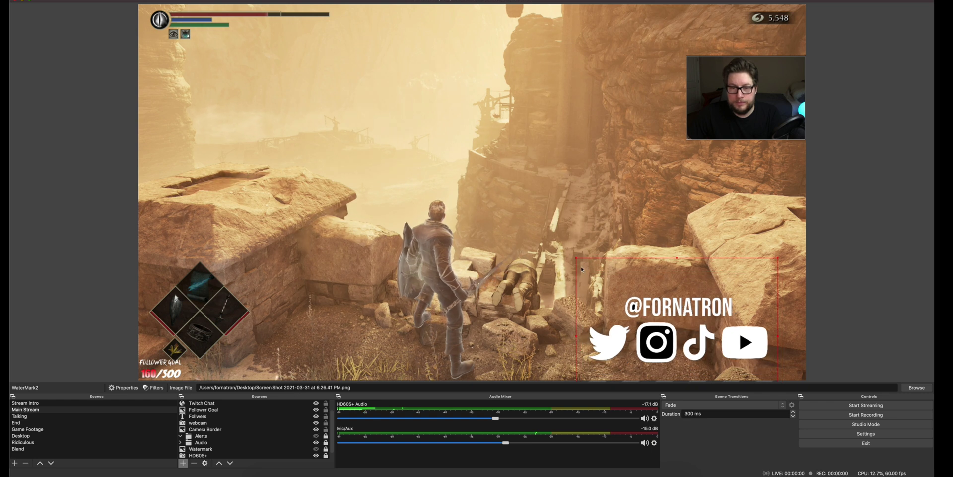
drag(576, 258, 773, 351)
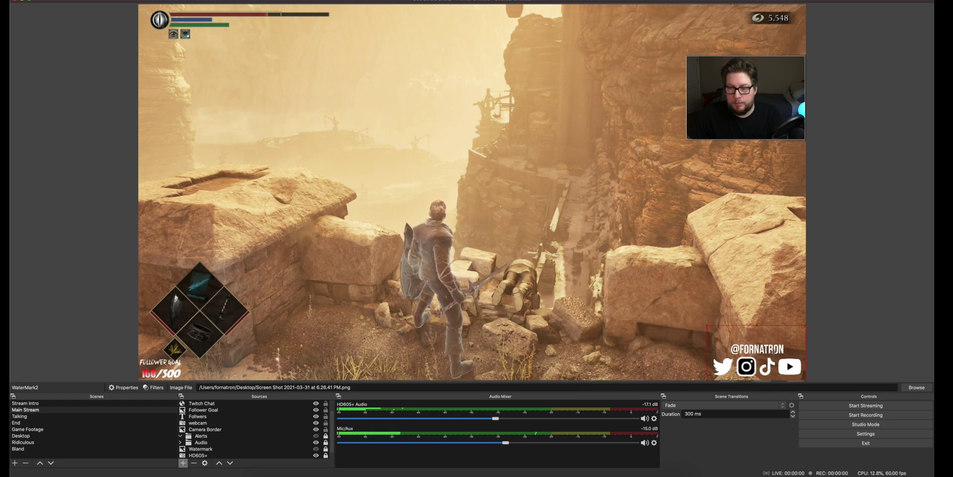
drag(711, 325, 757, 353)
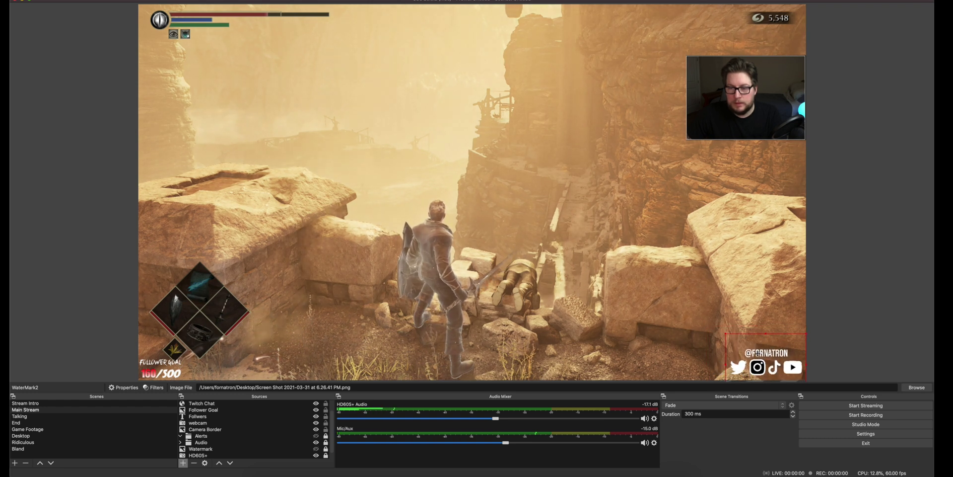
click(440, 329)
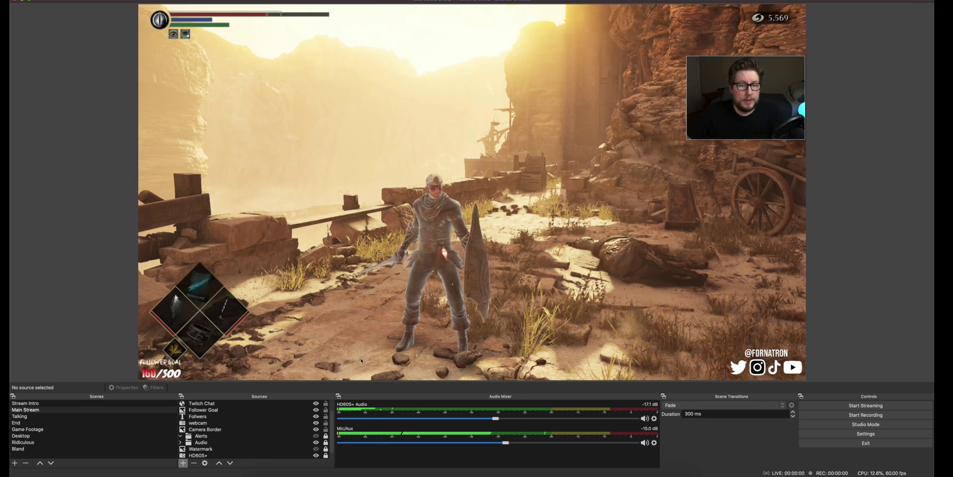
- Toggle the webcam feed off and back on, then make the Camera Border visible around it
scroll(256, 436, down, 1)
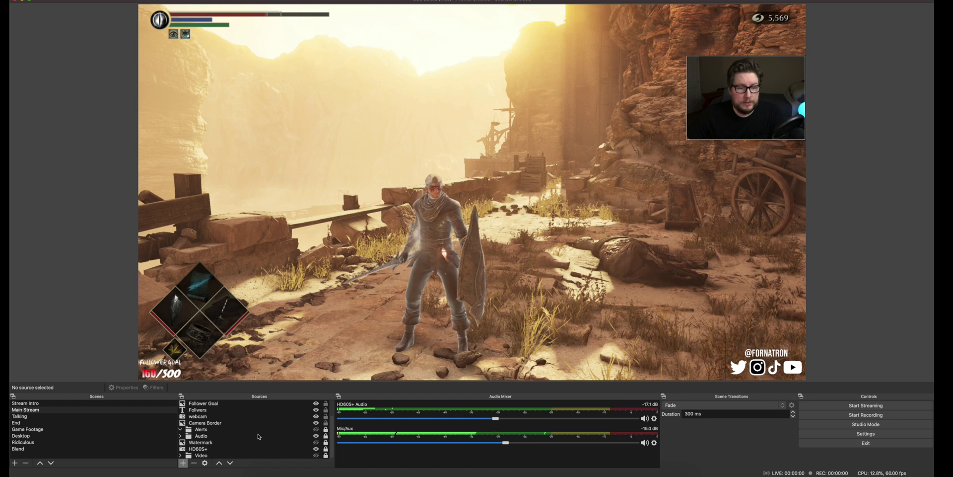
click(316, 416)
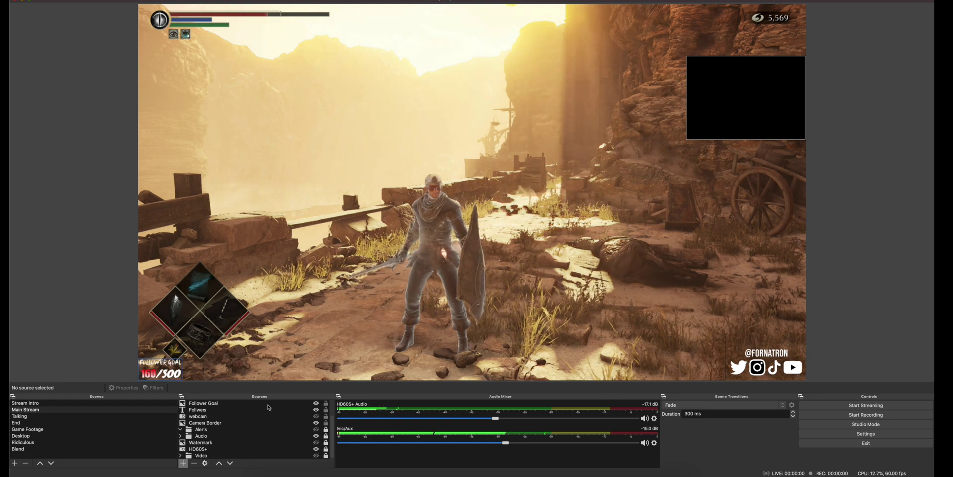
click(315, 416)
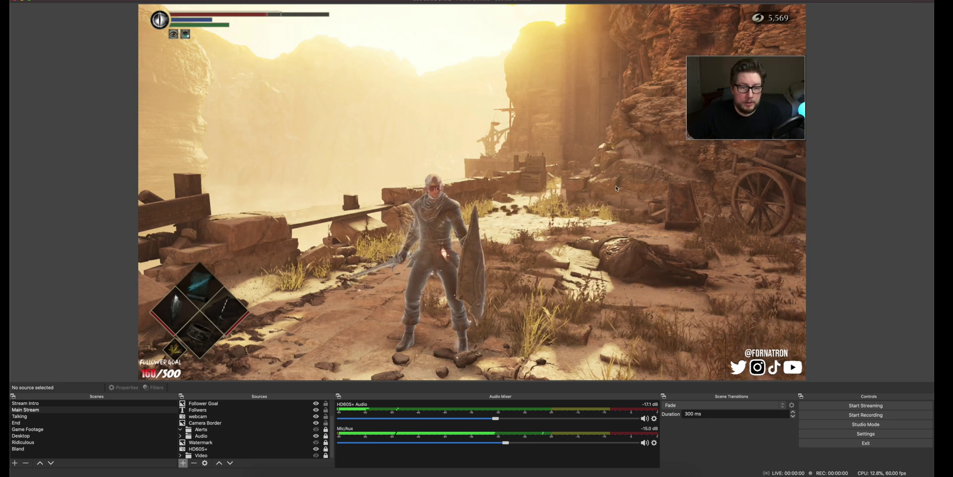
click(316, 423)
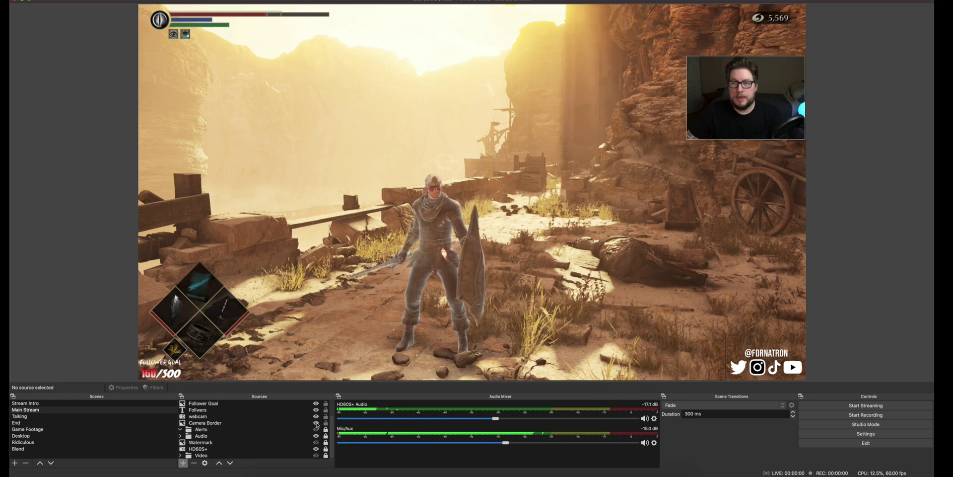